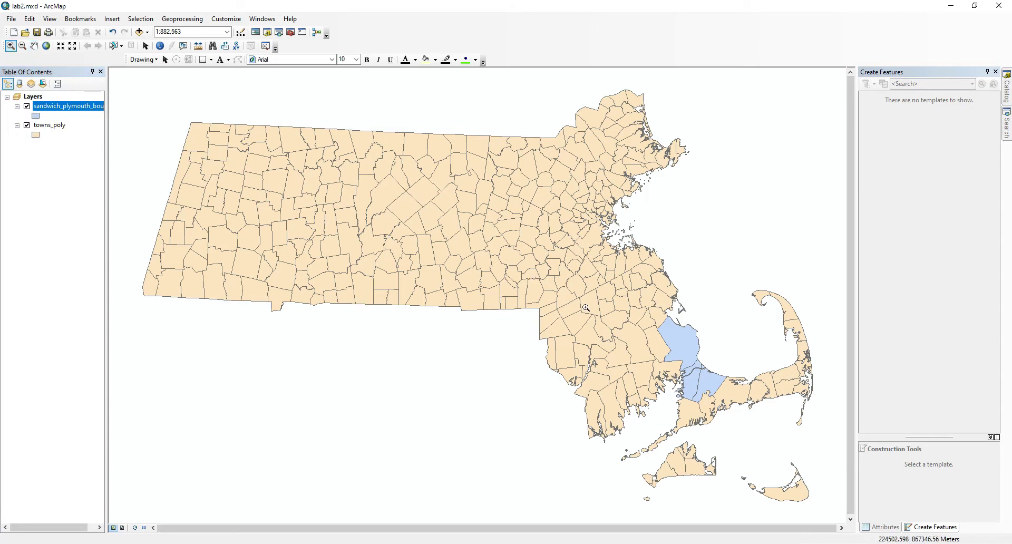
- List the layers by source and add the marine_beaches_selection.dbf table from the lecture2demo folder to the map
drag(627, 280, 762, 431)
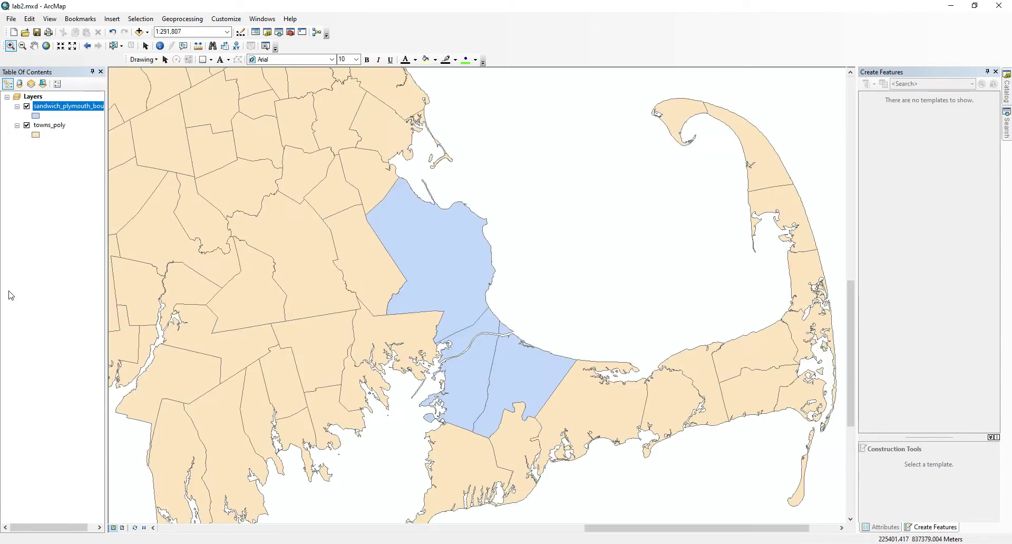
click(20, 83)
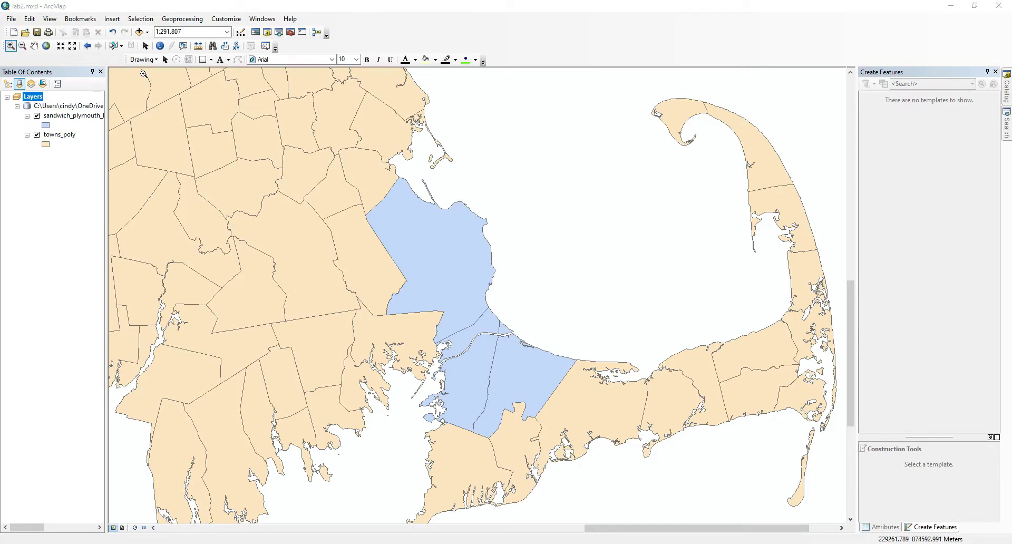
click(140, 32)
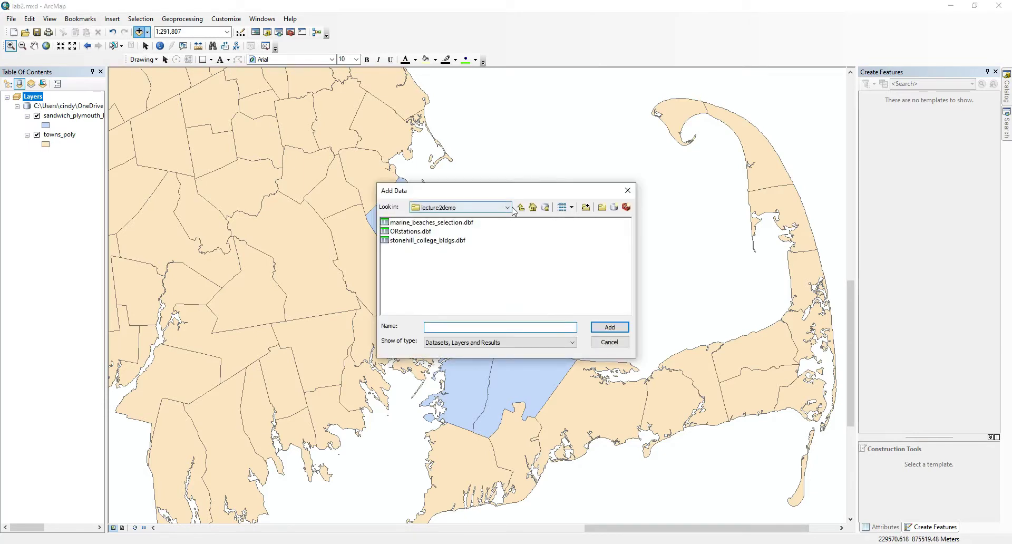
click(421, 223)
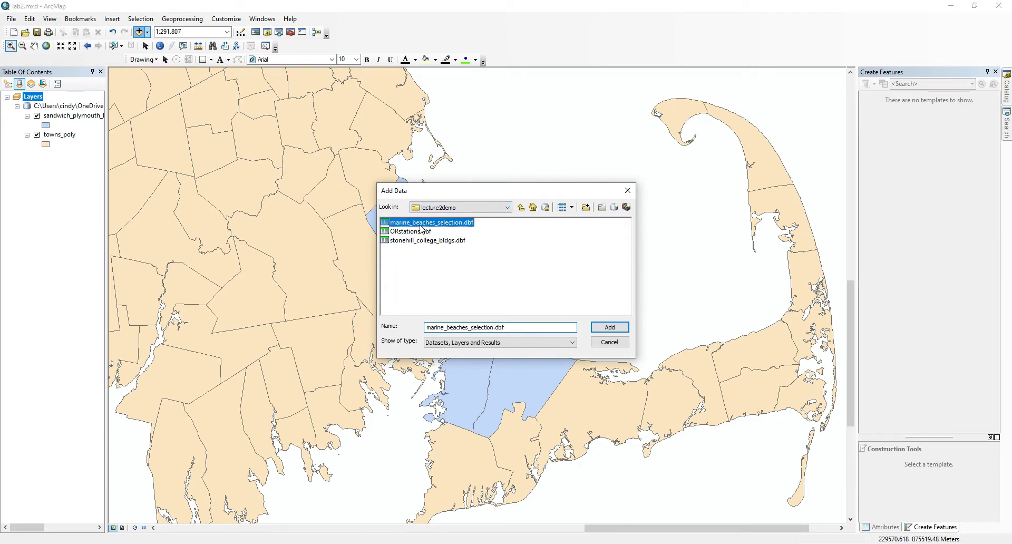
click(623, 329)
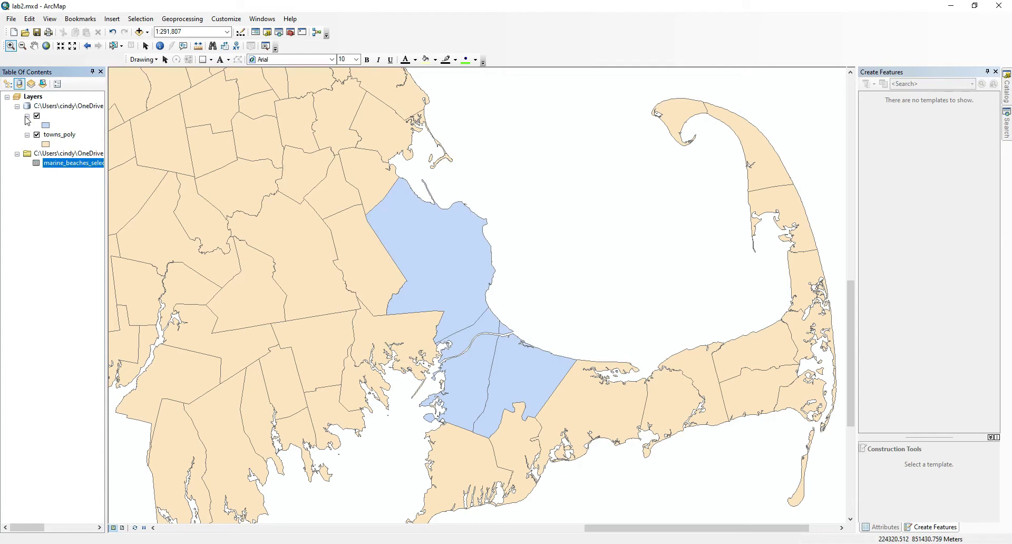
click(20, 85)
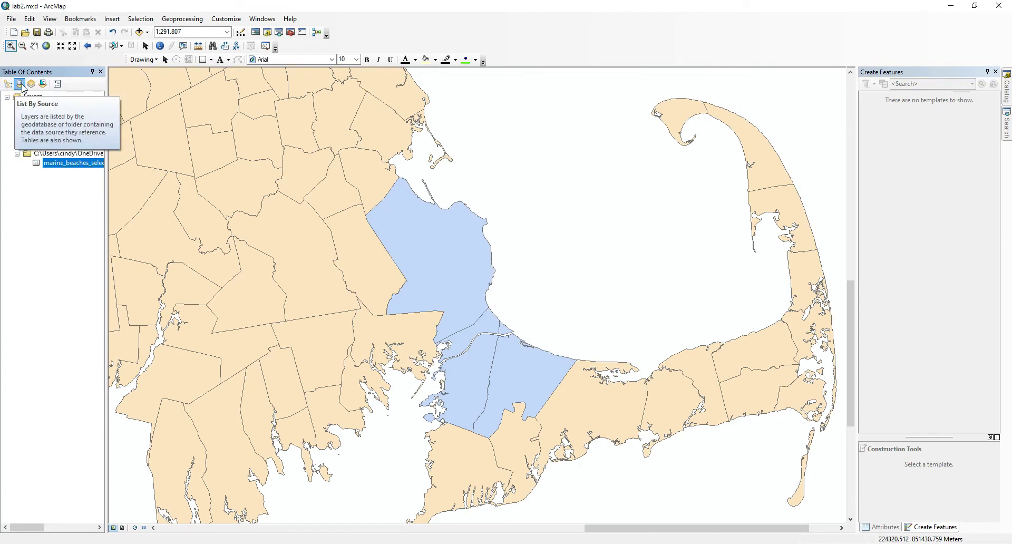
- Examine the records of the marine_beaches_selection table, including beach names, original IDs and coordinate fields, and close it
right_click(67, 166)
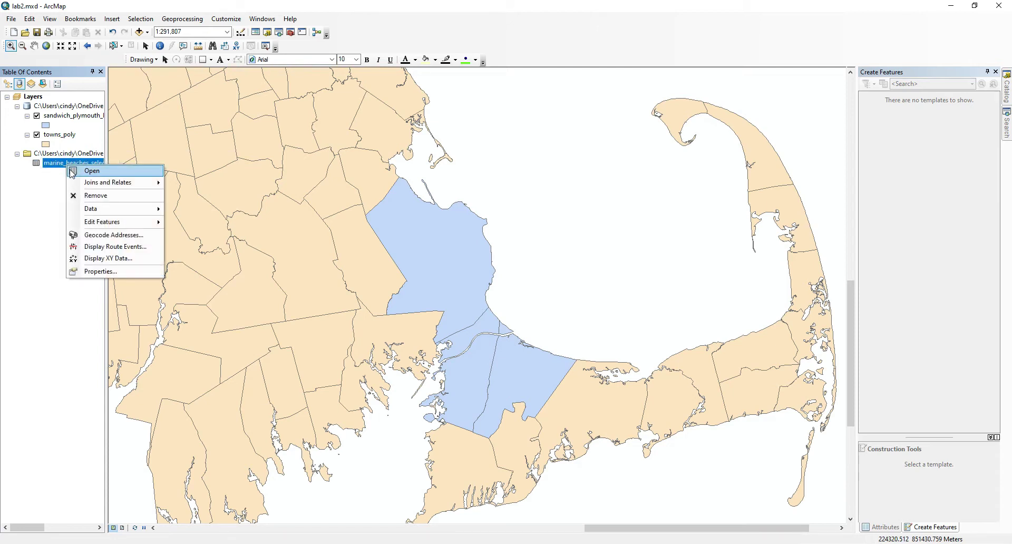
click(72, 172)
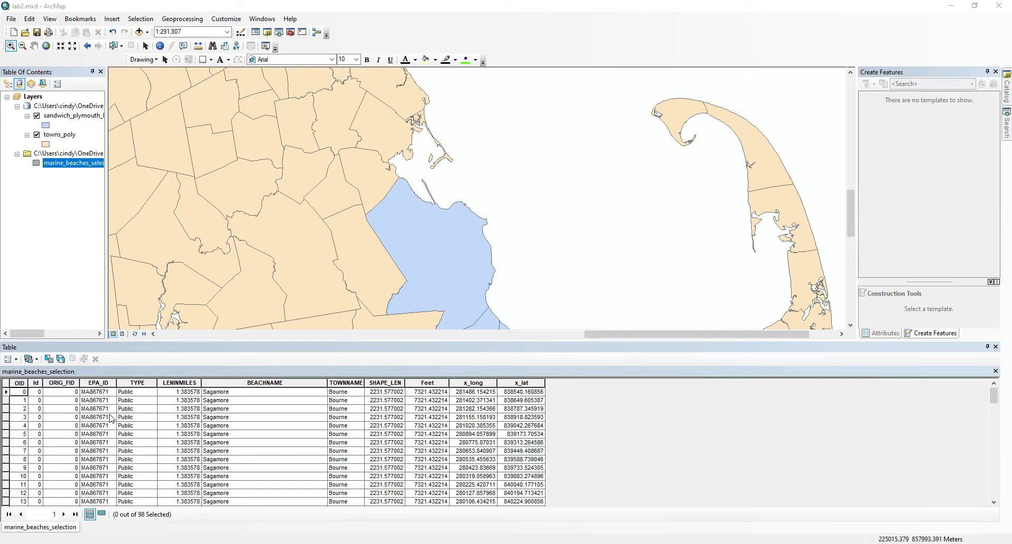
click(244, 385)
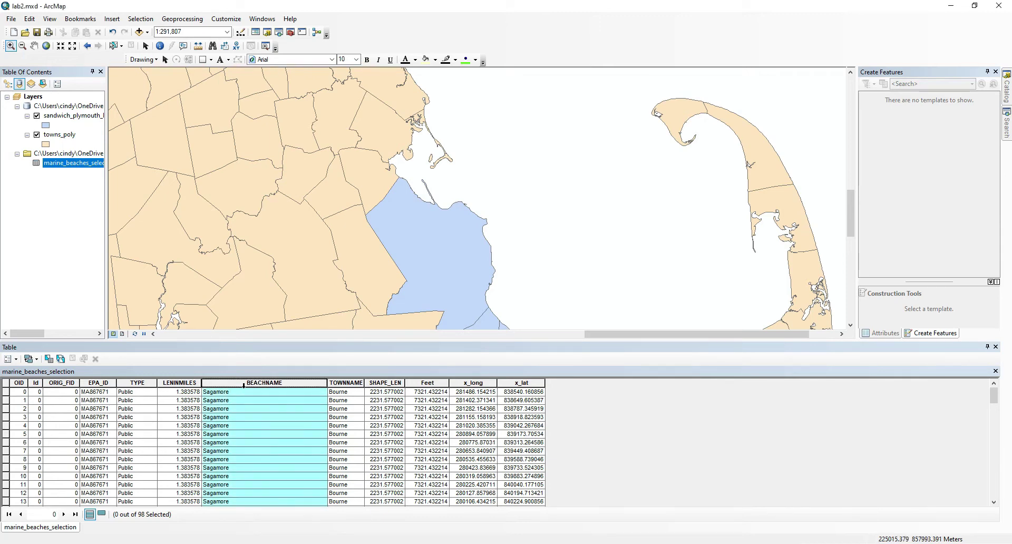
click(64, 384)
click(234, 418)
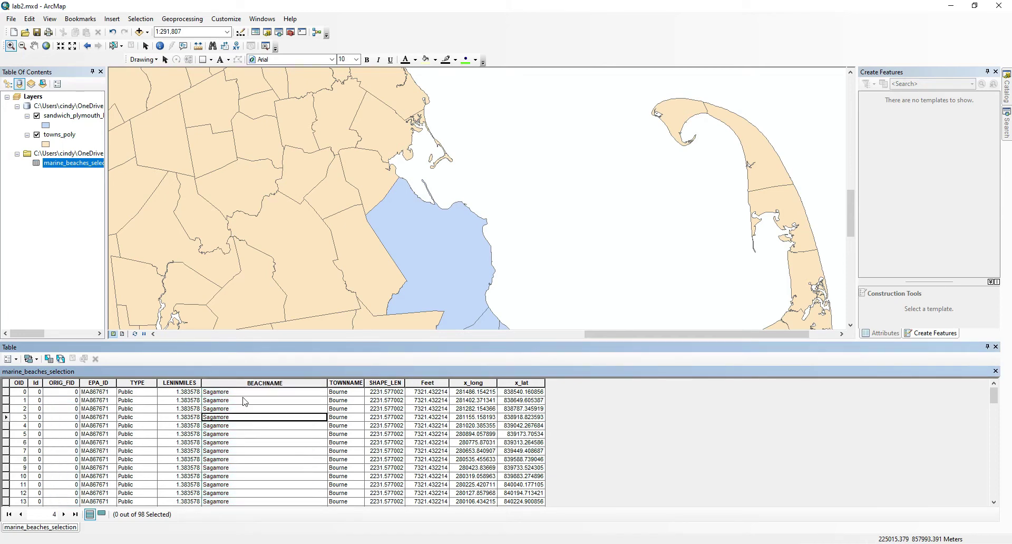
scroll(240, 409, down, 2)
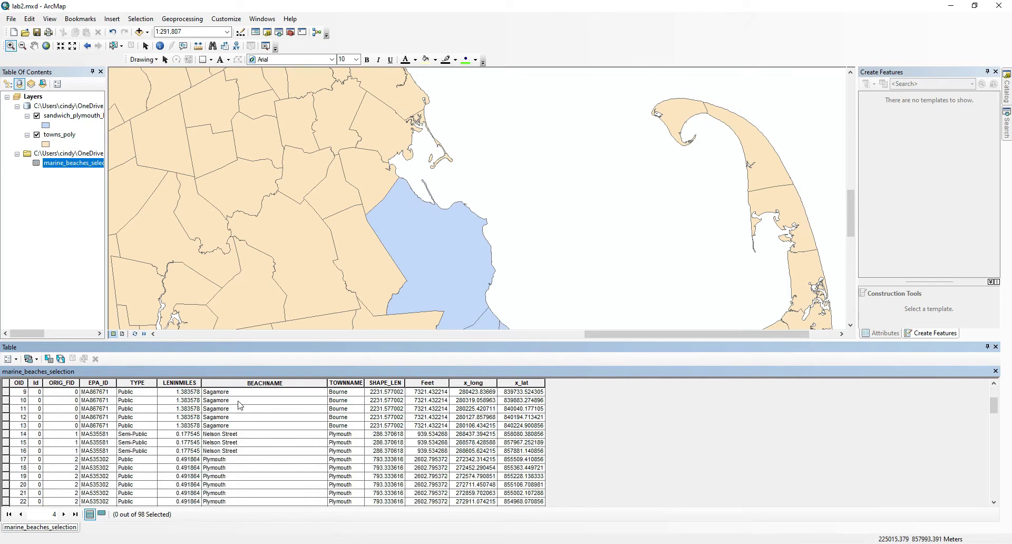
scroll(238, 416, up, 1)
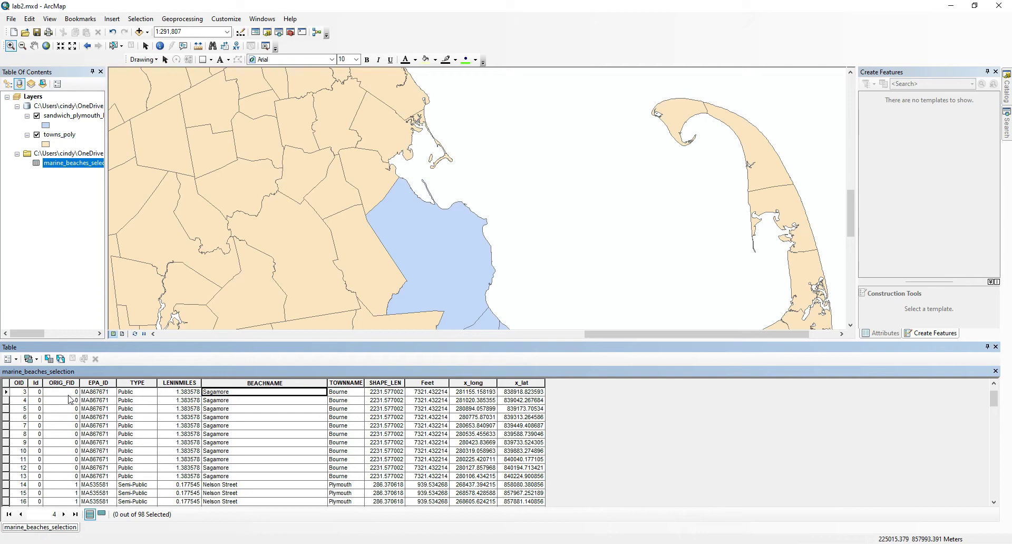
scroll(64, 467, down, 2)
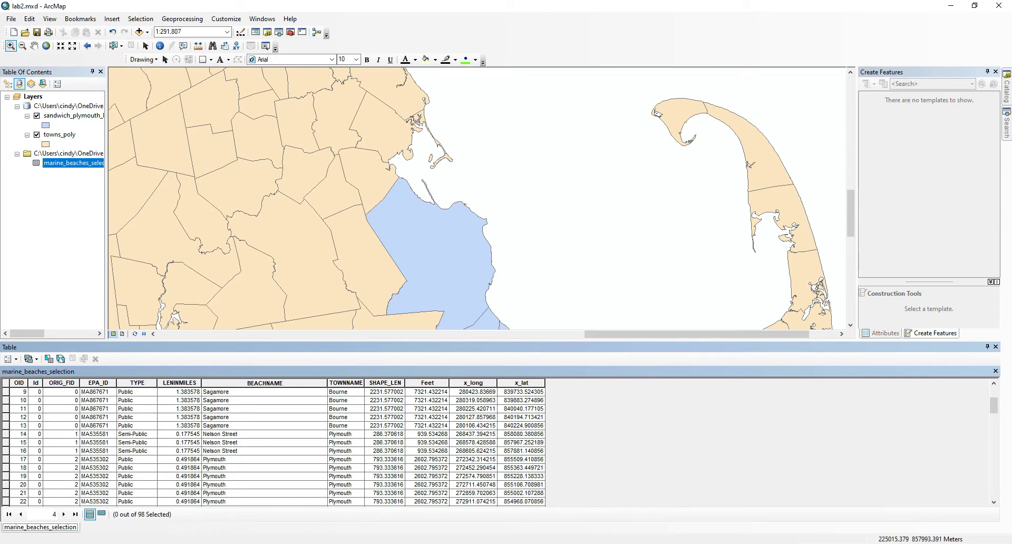
click(996, 347)
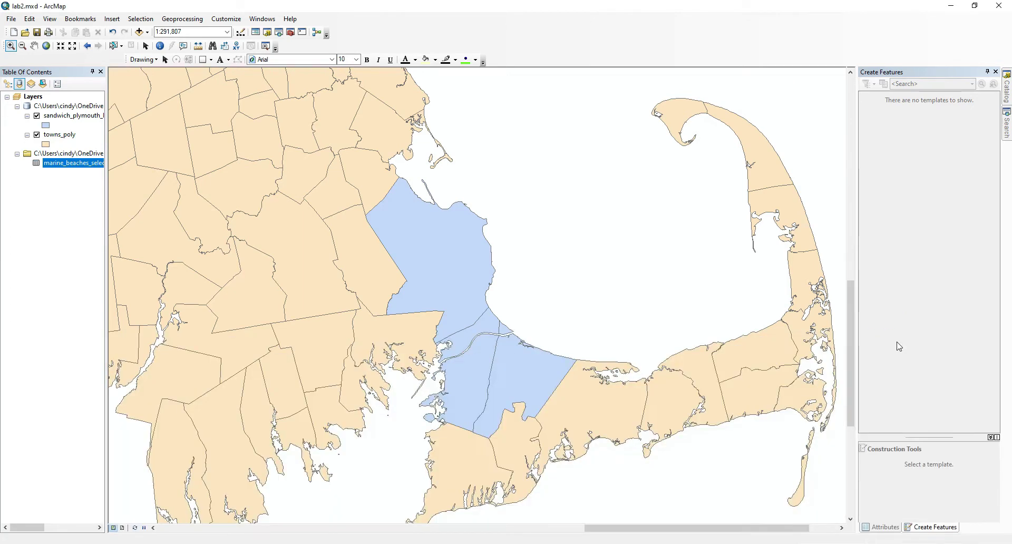
- Display the marine_beaches_selection table as XY point data with x_long as the X field and x_lat as the Y field
right_click(76, 166)
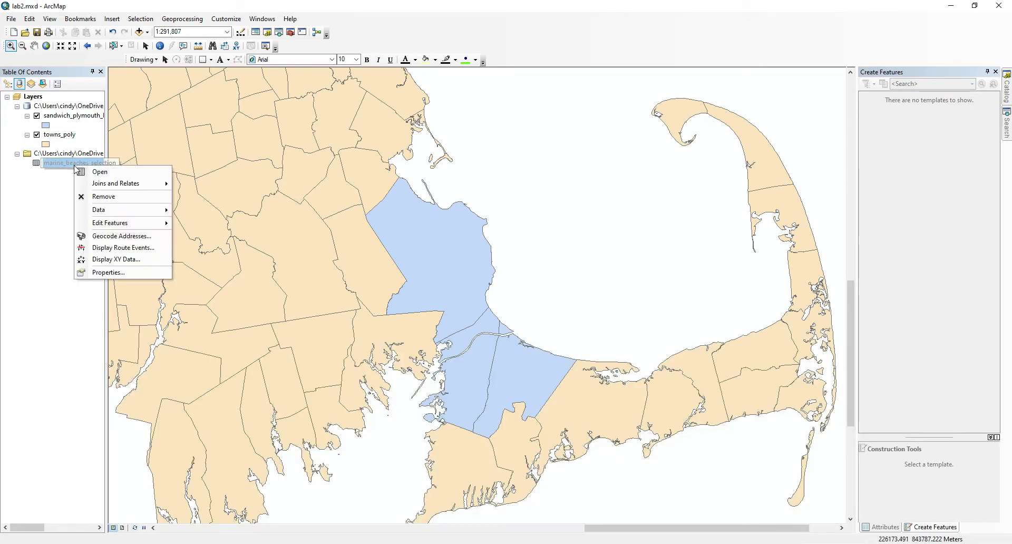
click(124, 259)
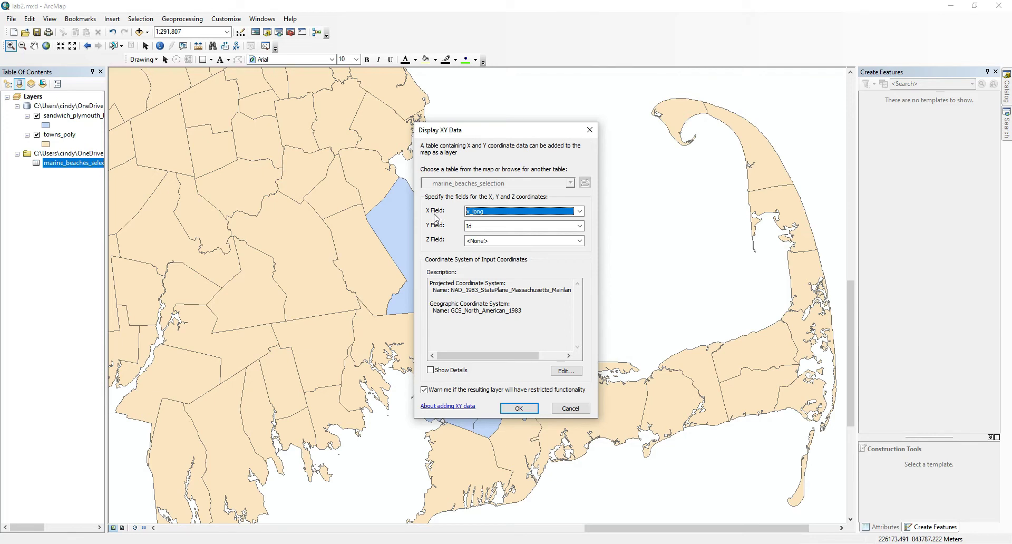
click(483, 210)
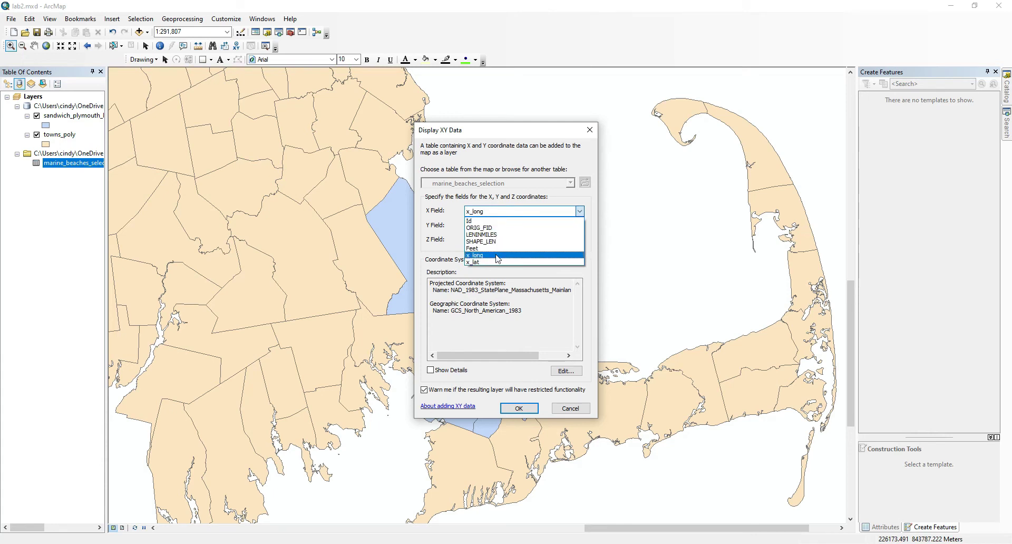
click(497, 256)
click(477, 227)
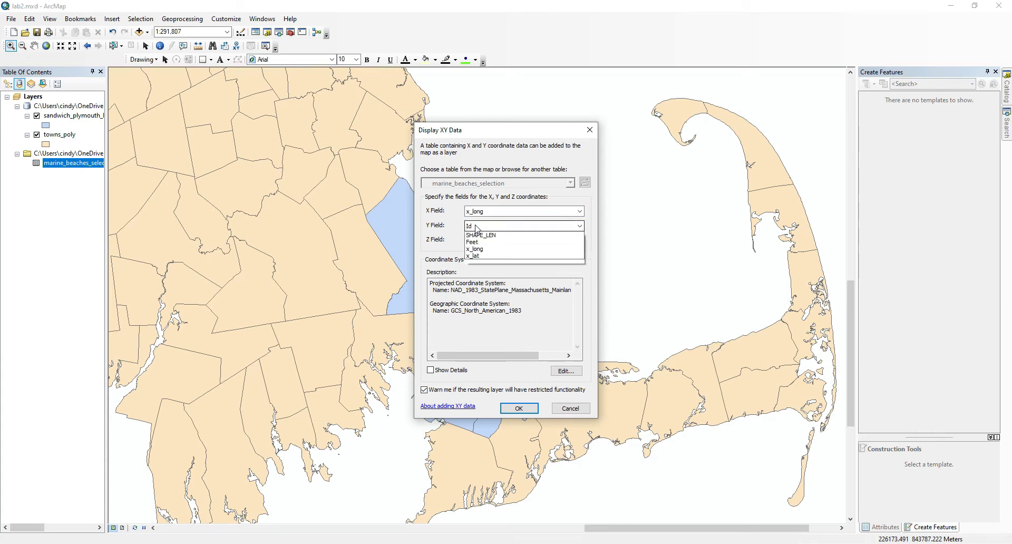
click(490, 277)
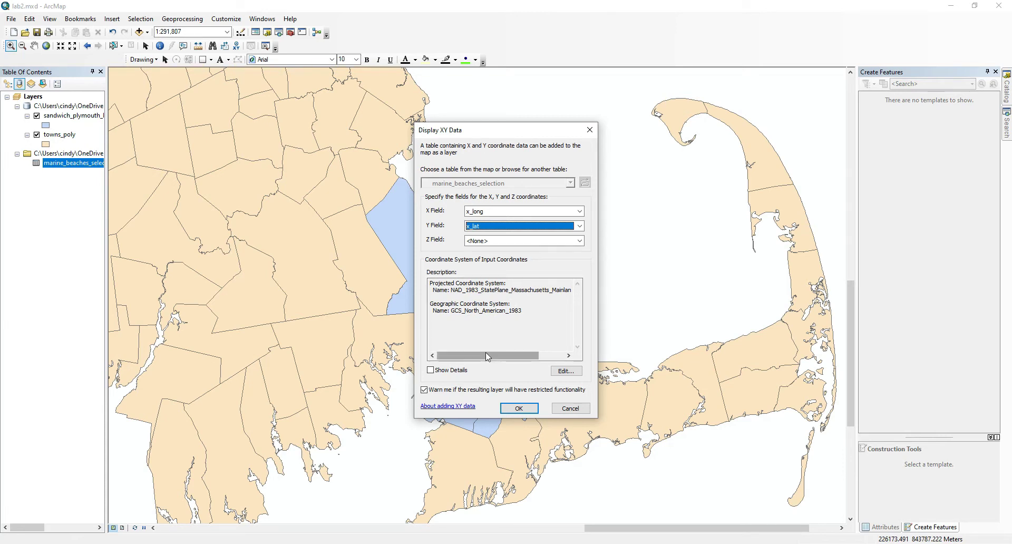
drag(485, 354, 521, 359)
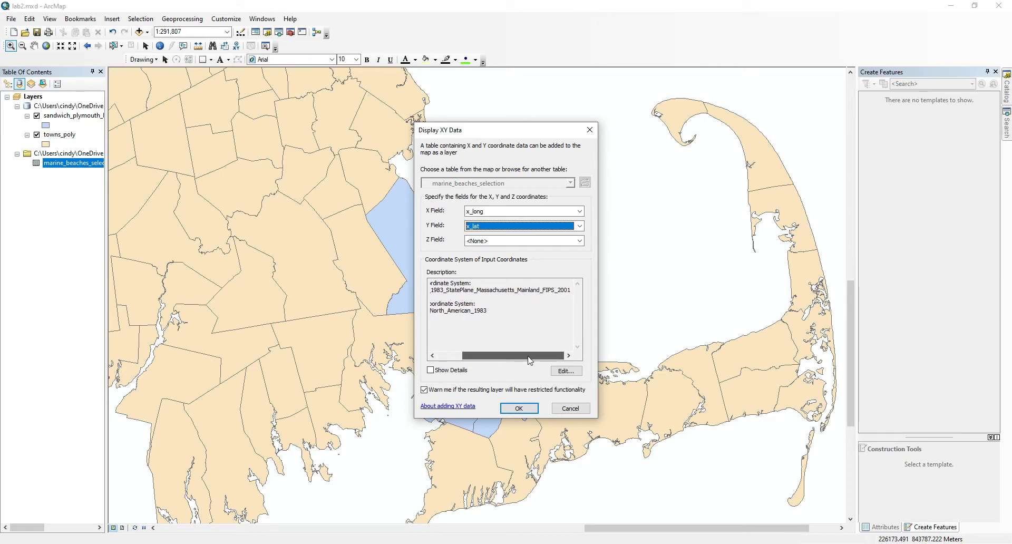
click(519, 409)
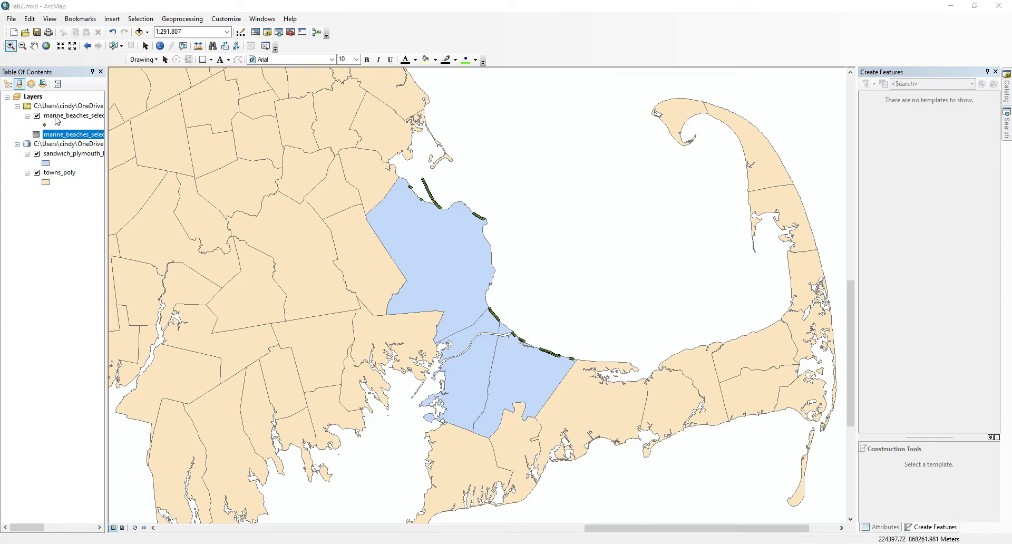
- Export the marine_beaches_selection Events layer to lecture2demo.gdb as the feature class marine_beaches and add it to the map
drag(107, 113, 140, 117)
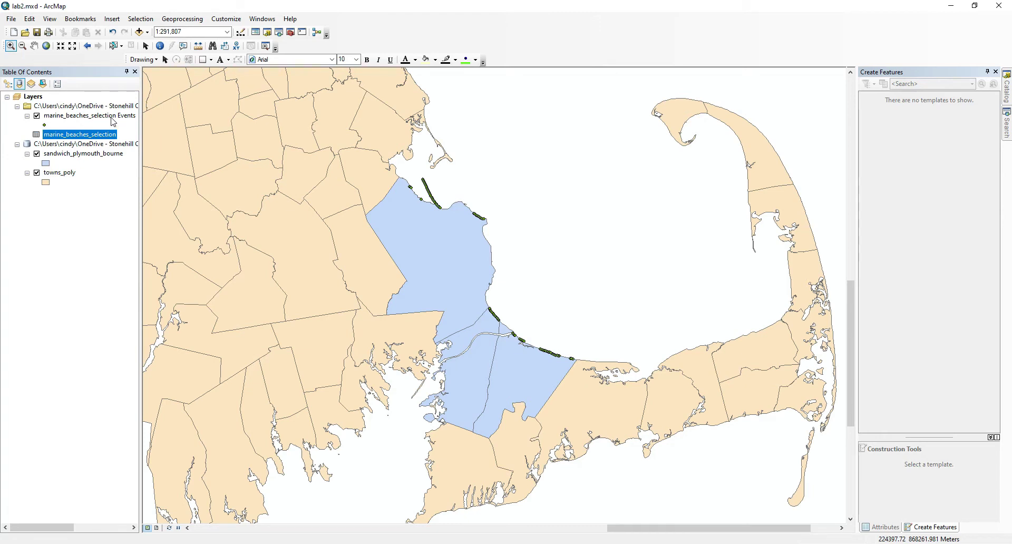
click(112, 119)
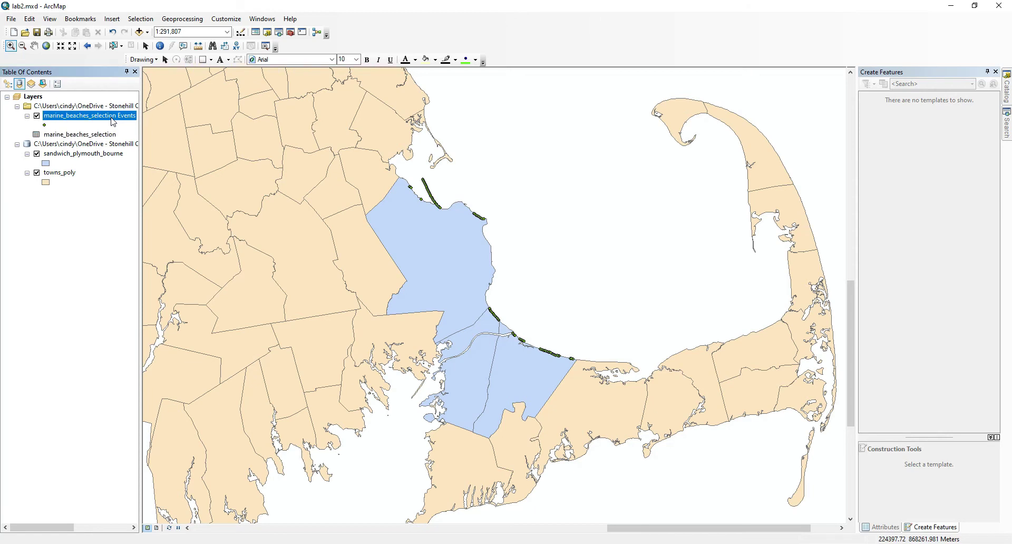
right_click(112, 121)
mouse_move(183, 302)
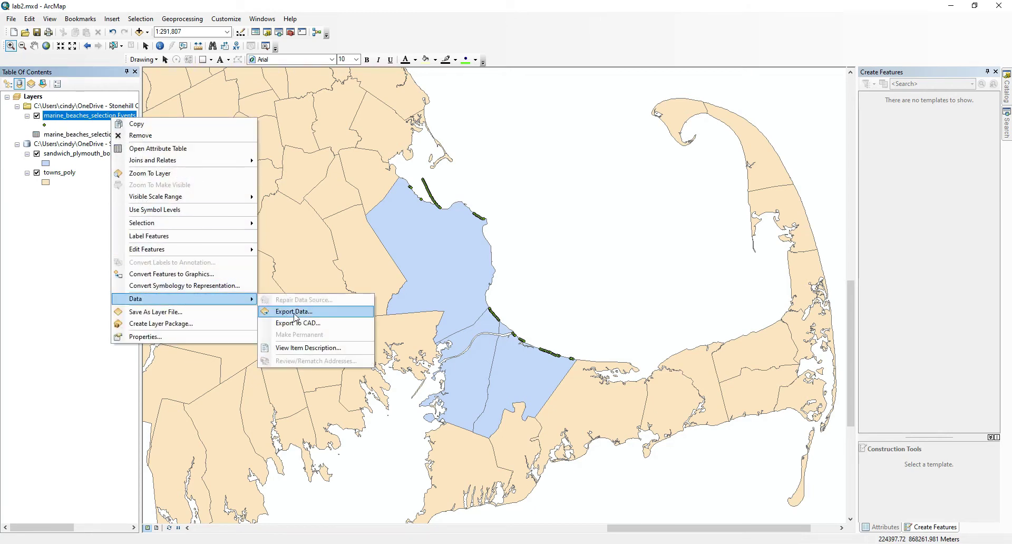
click(298, 313)
click(596, 296)
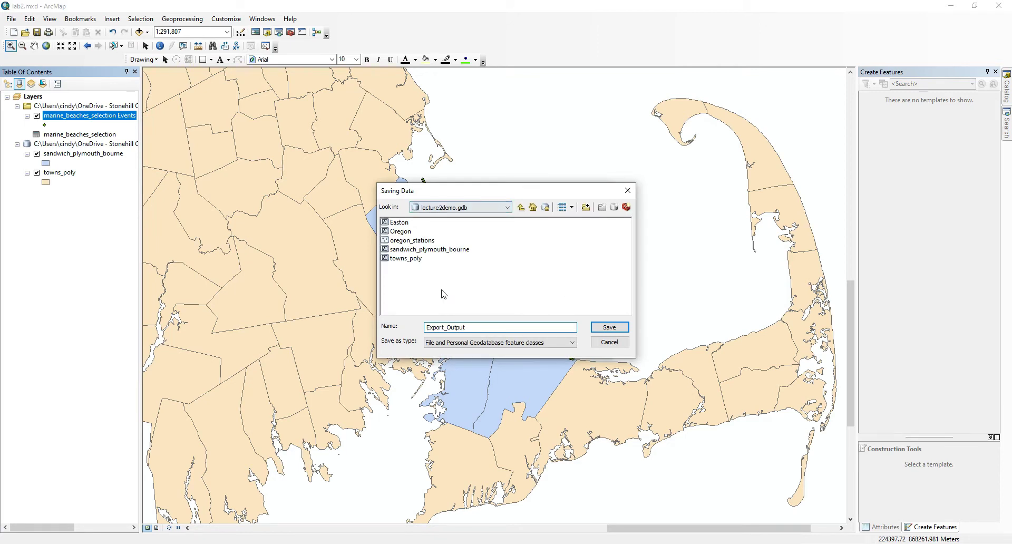
double_click(478, 327)
text(marine_beaches)
key(Return)
click(551, 349)
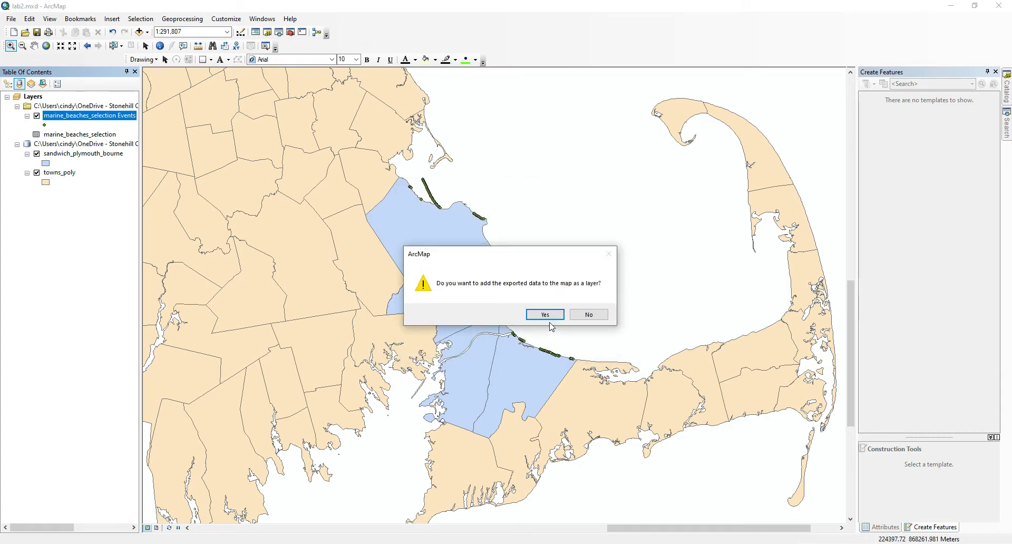
click(548, 315)
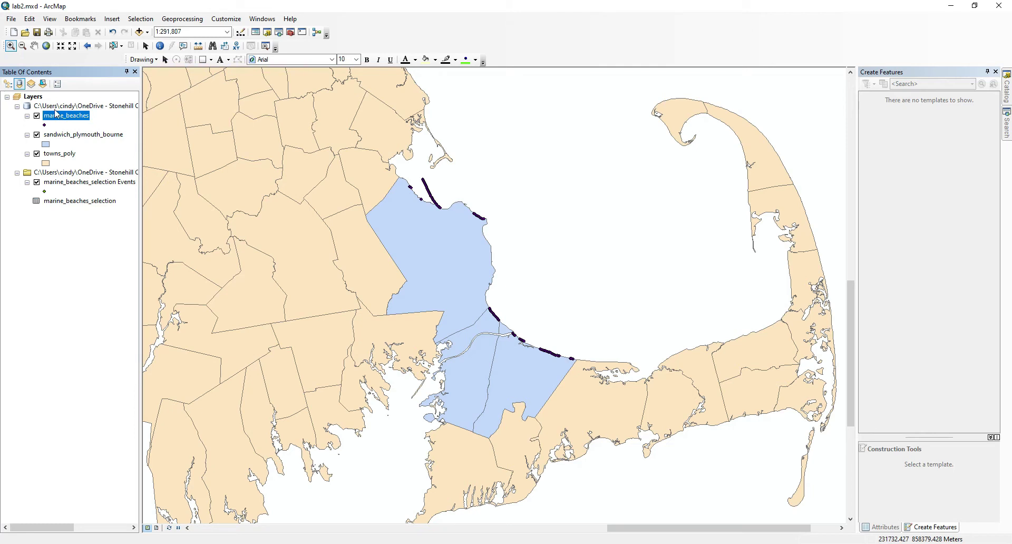
- Remove the marine_beaches_selection Events layer from the map
click(87, 184)
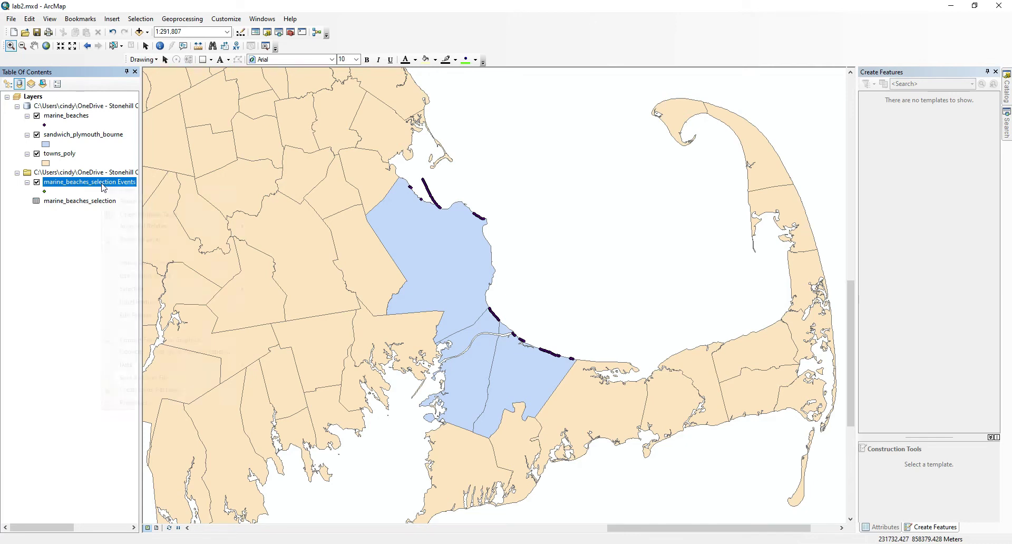
right_click(104, 188)
click(103, 207)
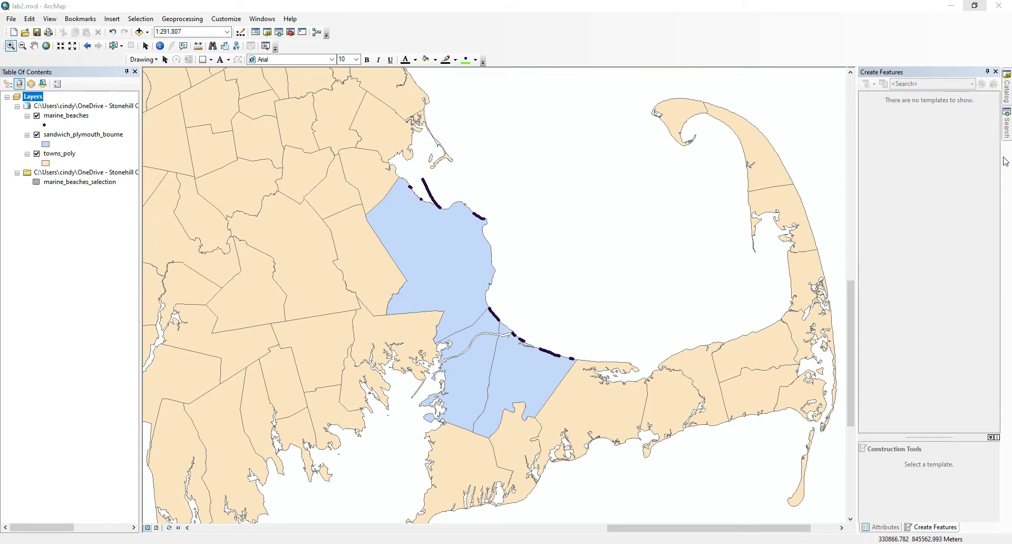
- Start the Points To Line tool from the Data Management feature tools and set marine_beaches as its input features
click(291, 33)
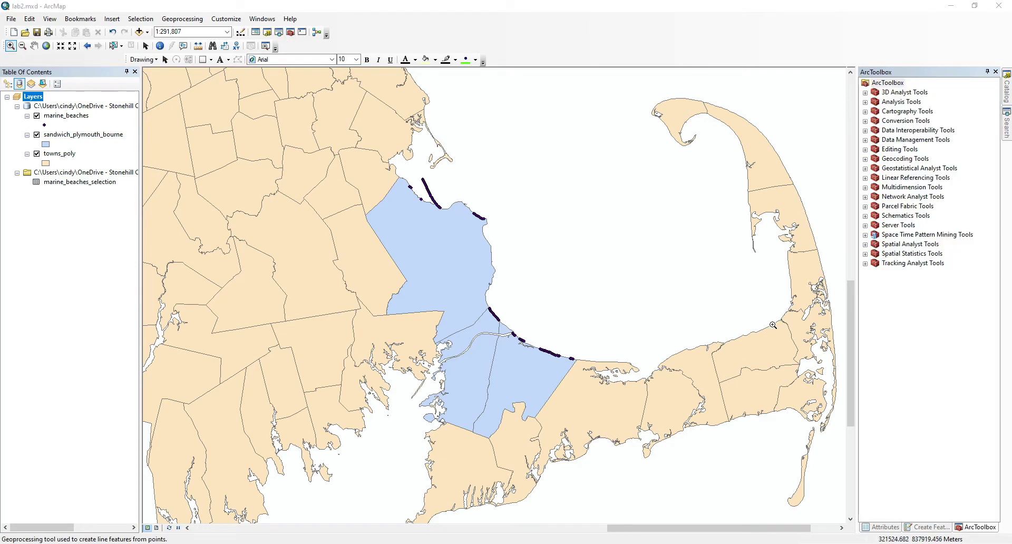
click(865, 140)
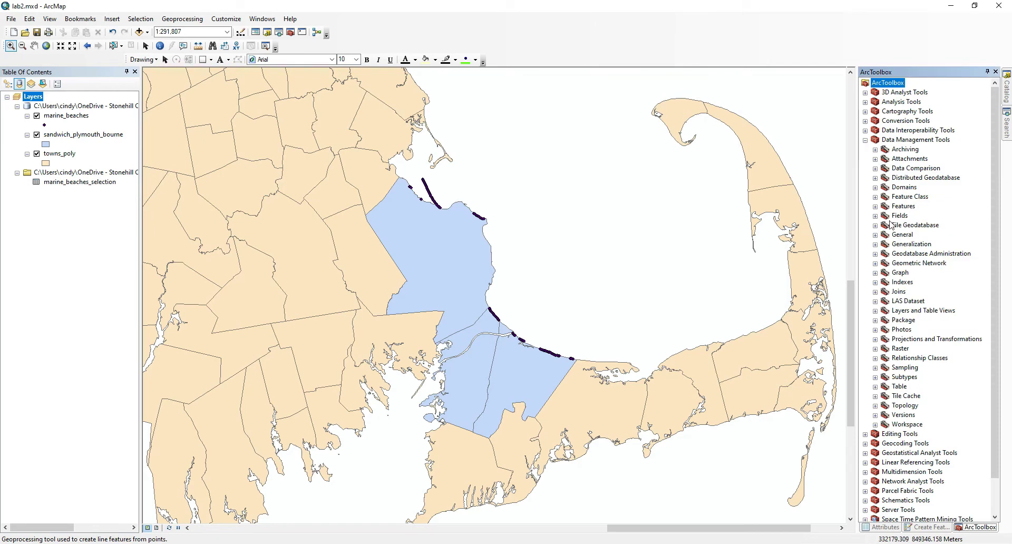
click(875, 207)
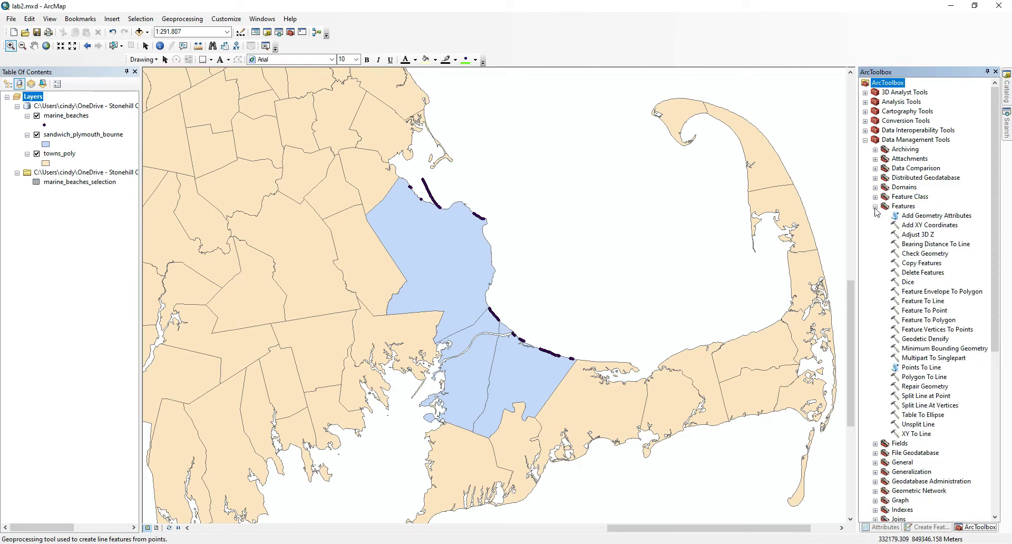
double_click(913, 368)
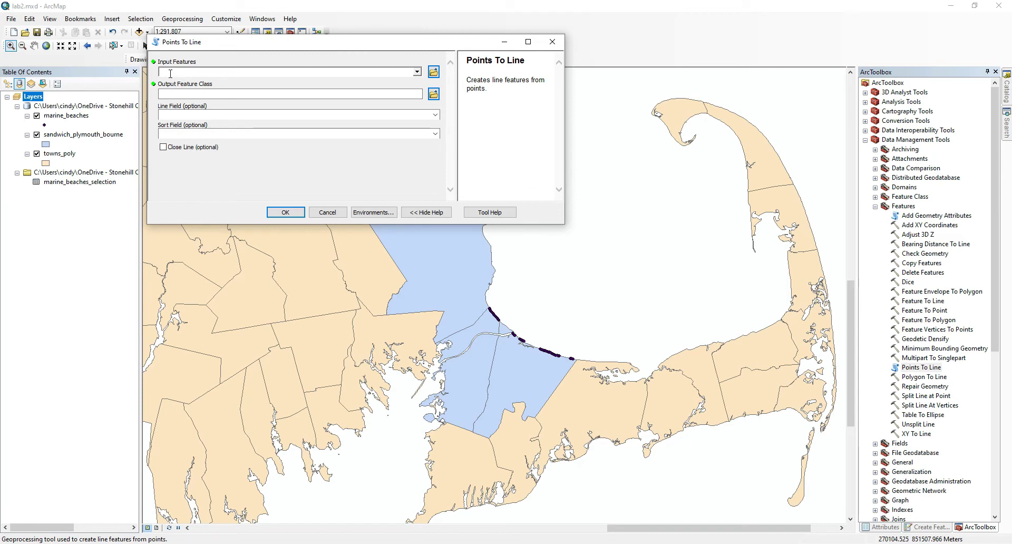
drag(79, 116, 196, 72)
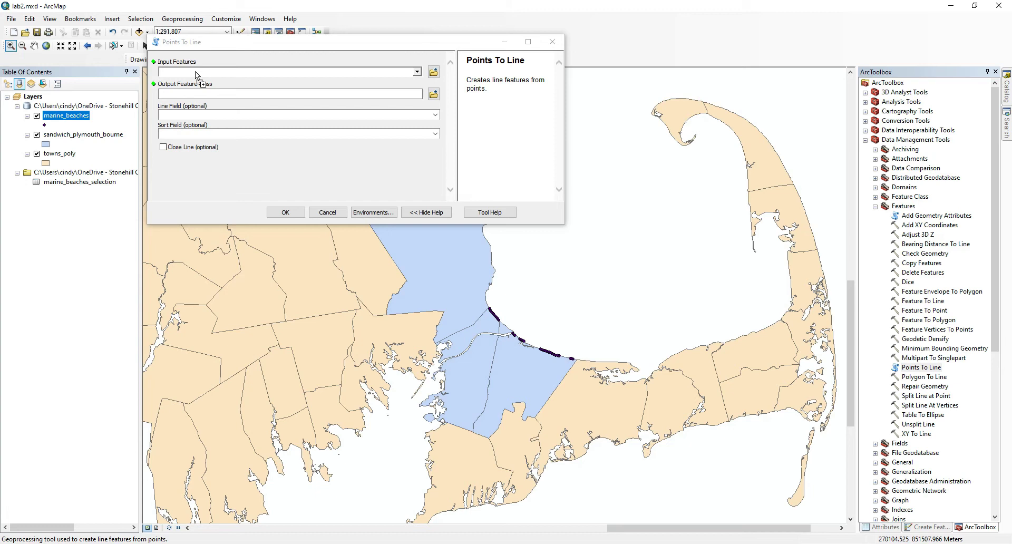
drag(196, 72, 196, 71)
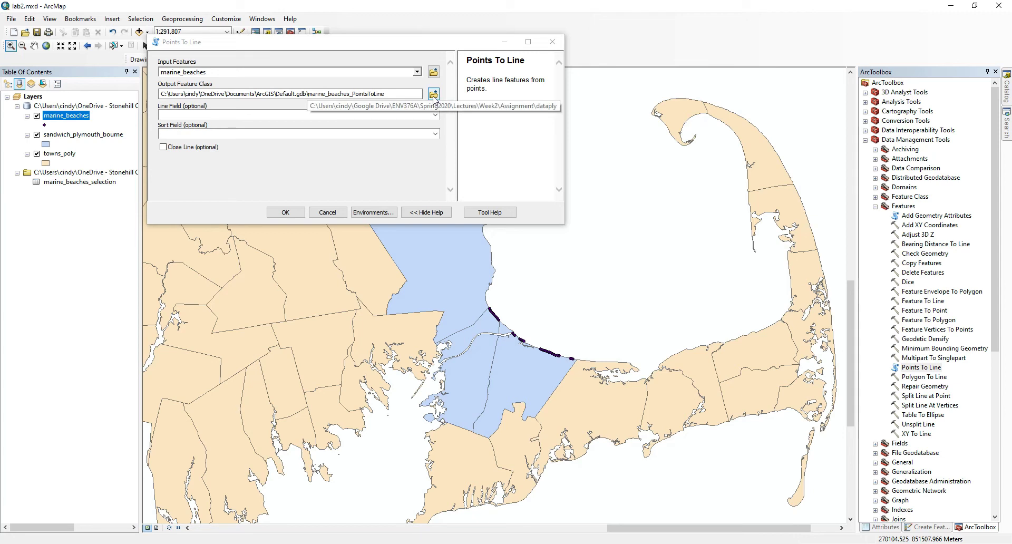
- Set the Points To Line output to a feature class named marine_beaches_polyline in lecture2demo.gdb
click(433, 96)
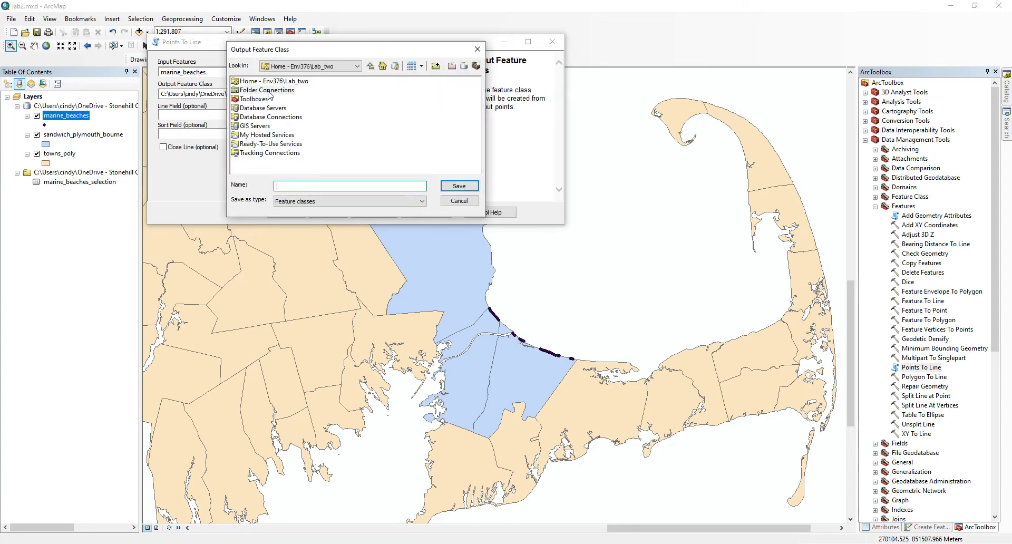
double_click(268, 90)
click(279, 83)
double_click(279, 82)
double_click(280, 90)
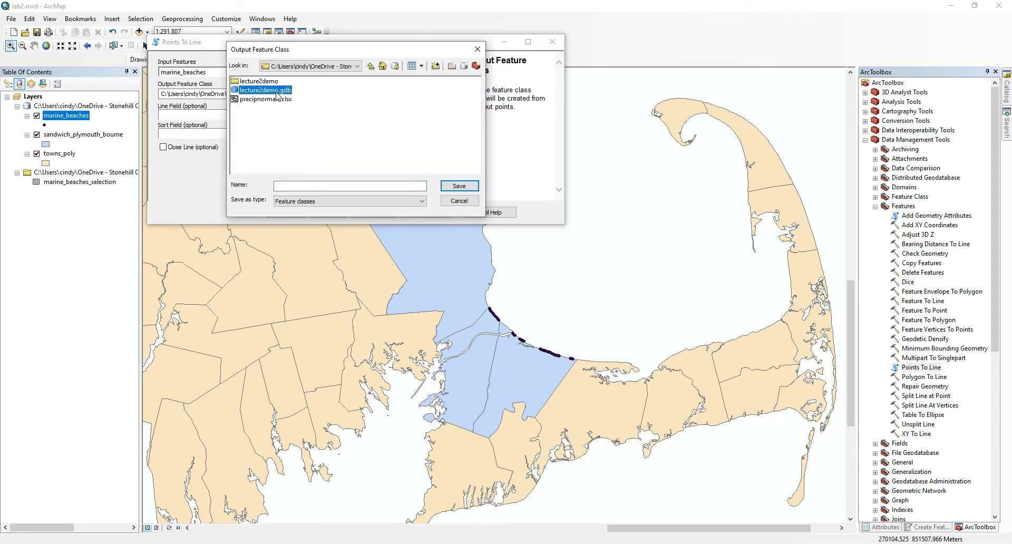
click(331, 189)
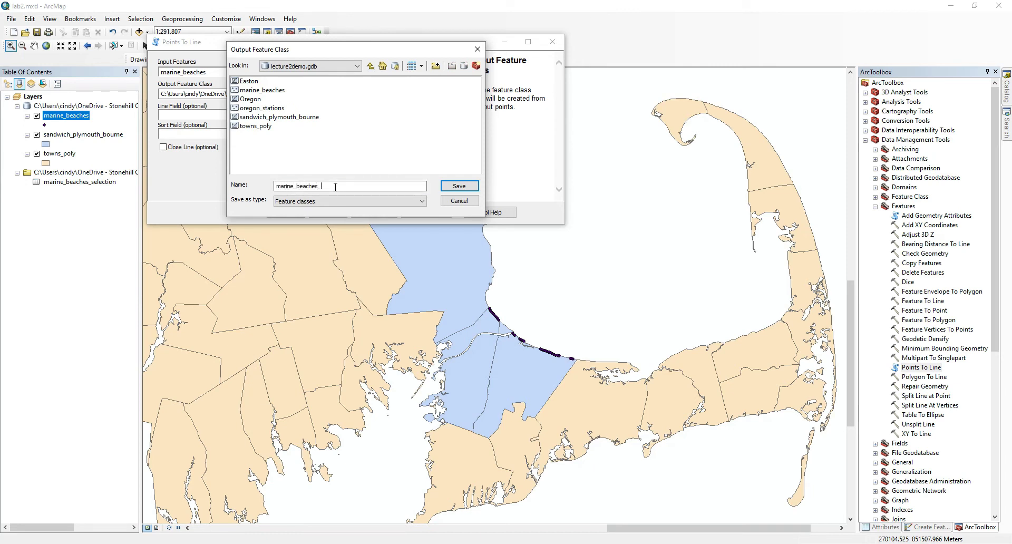
text(marine_beaches_polyline)
key(Return)
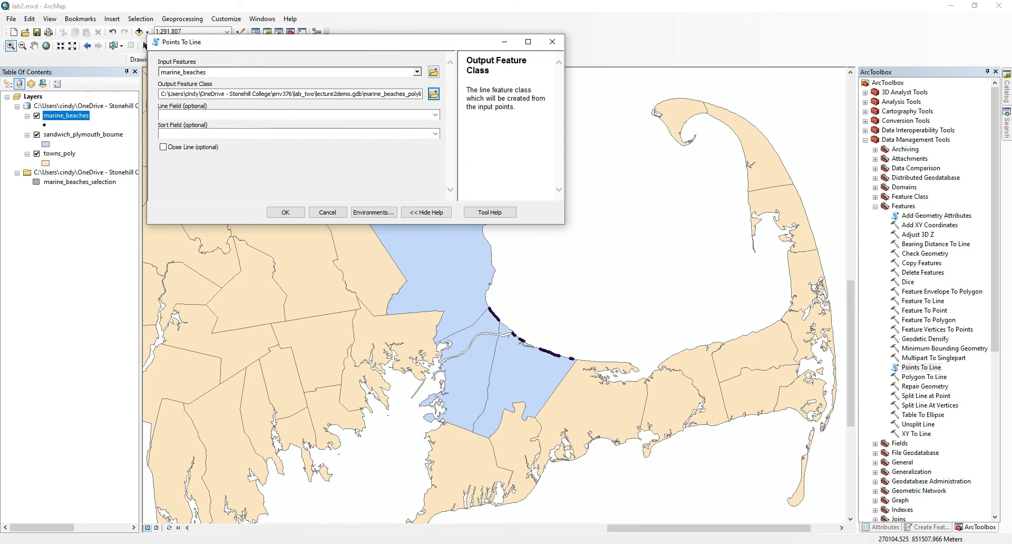
- Choose ORIG_FID as the line field and run Points To Line
click(436, 114)
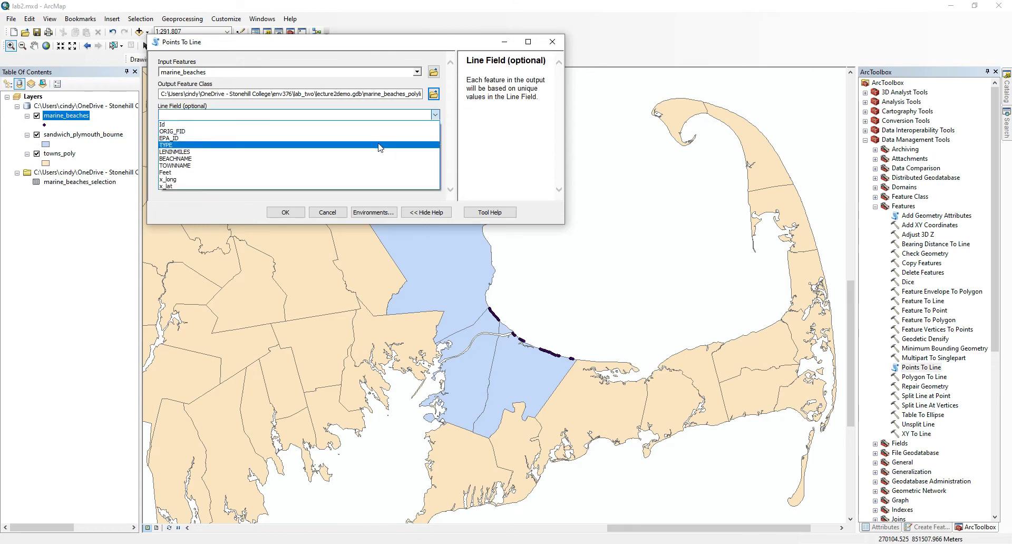
click(380, 131)
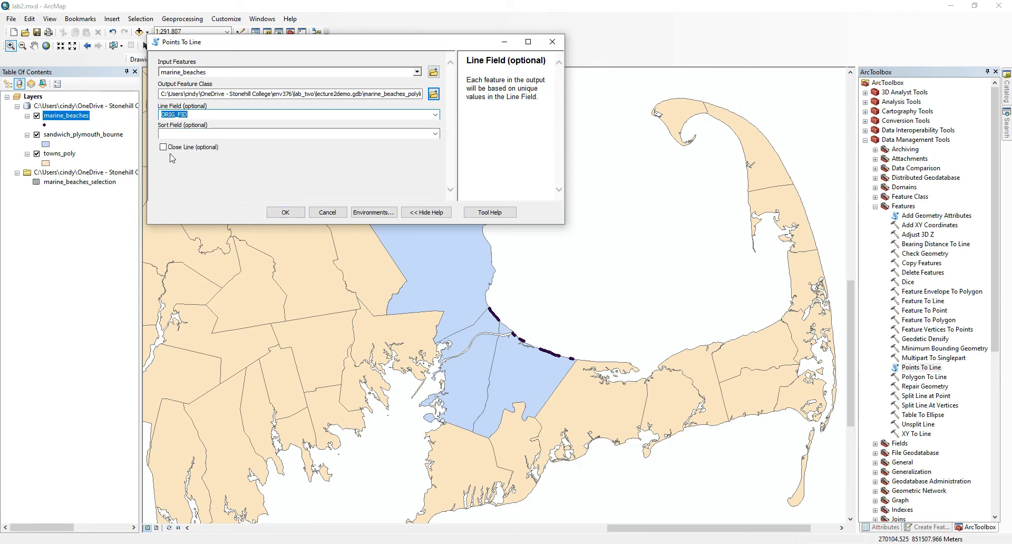
click(286, 212)
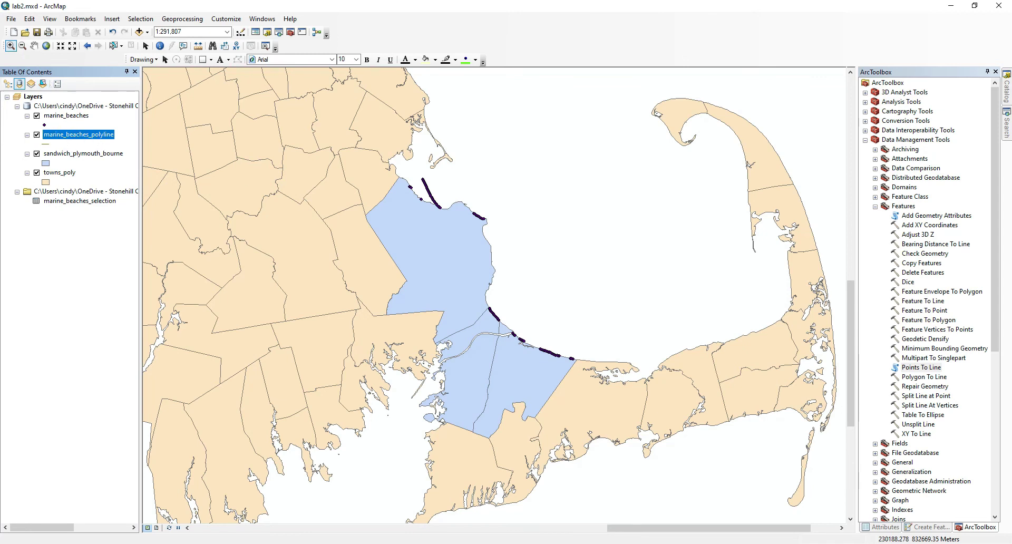
- Examine up close how the new beach lines connect the marine beach points along the Plymouth coast
click(160, 45)
click(87, 45)
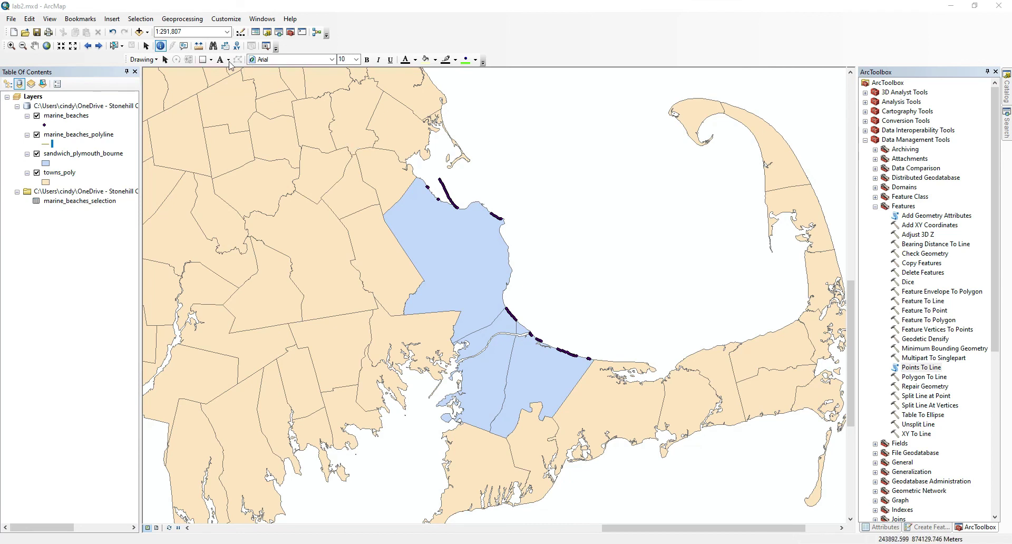
click(11, 46)
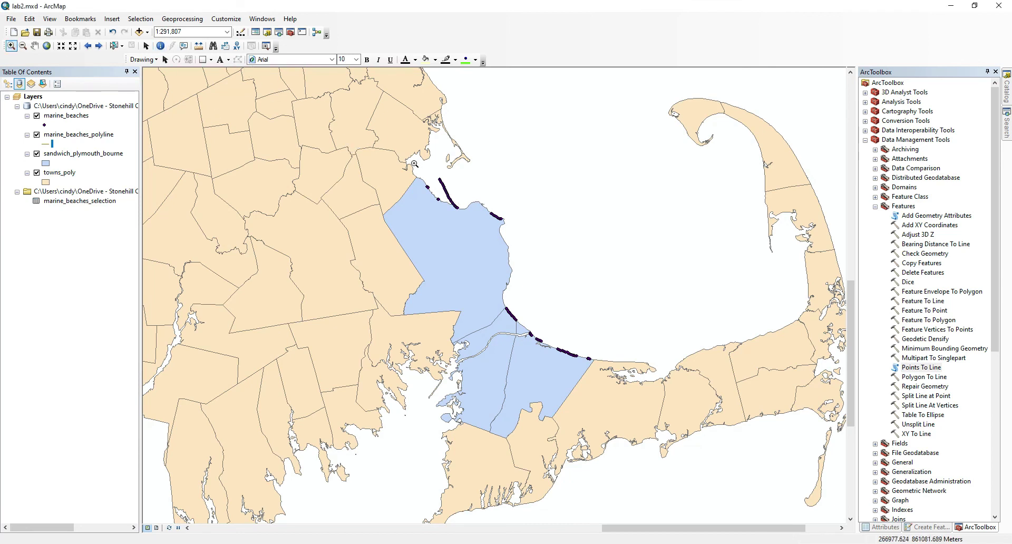
drag(414, 163, 537, 234)
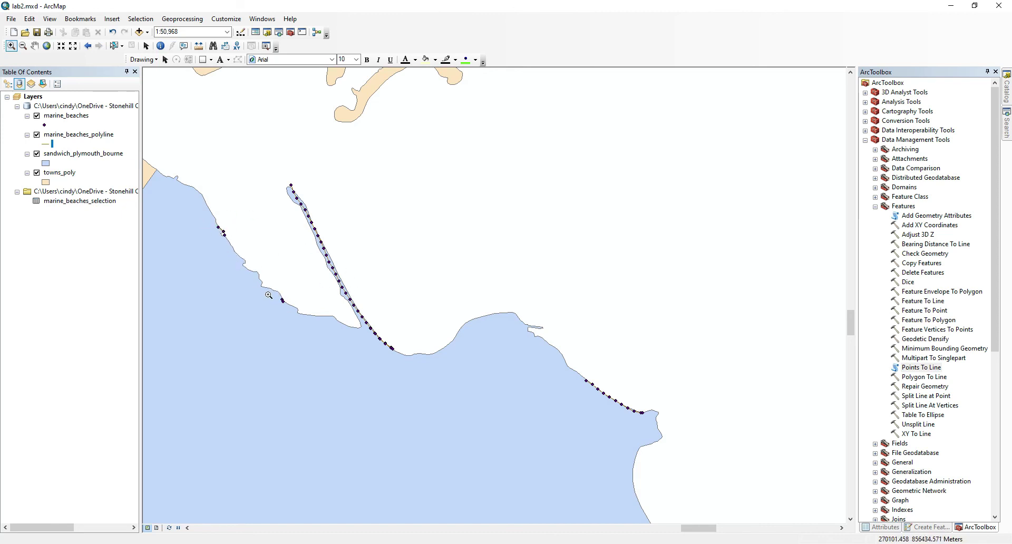
drag(265, 286, 324, 318)
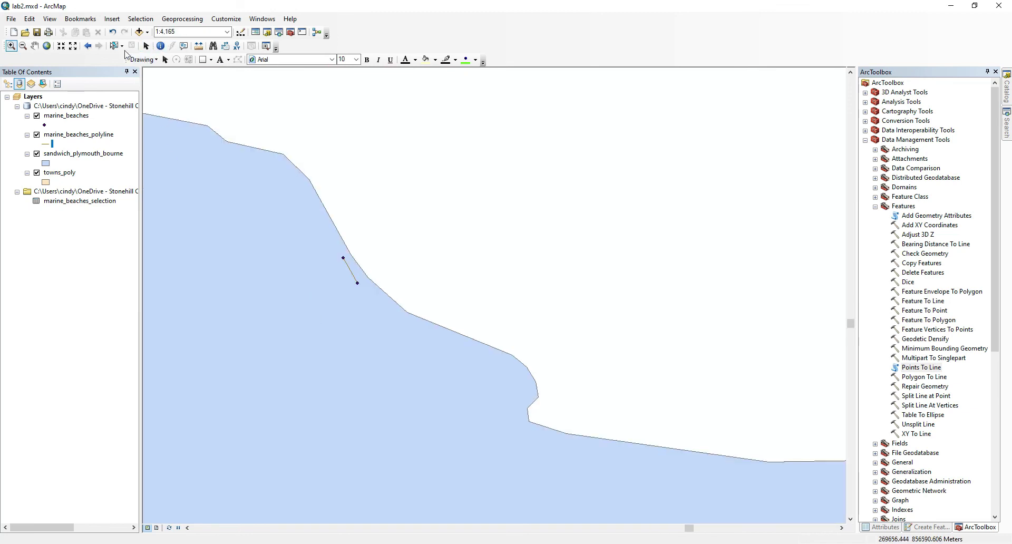
click(87, 46)
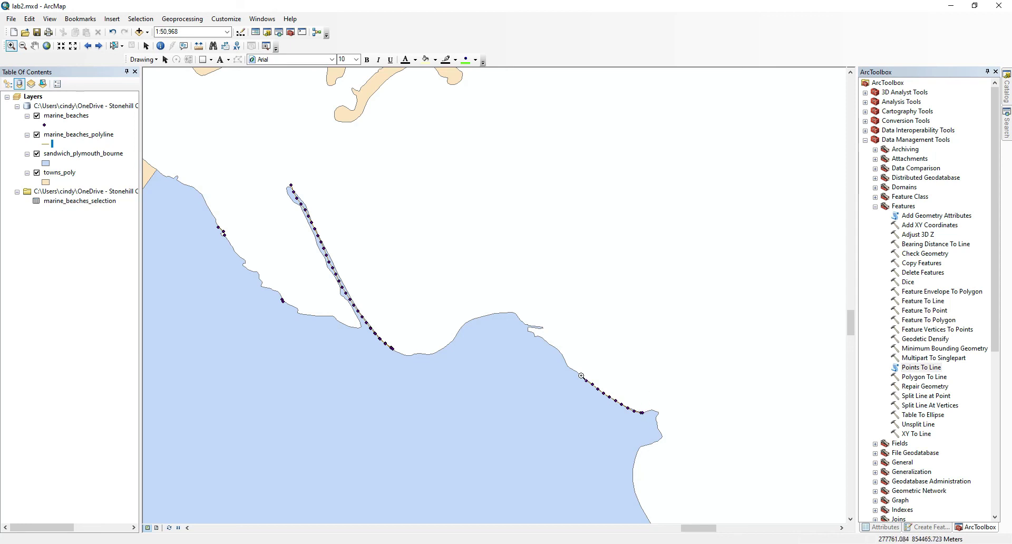
scroll(651, 418, down, 1)
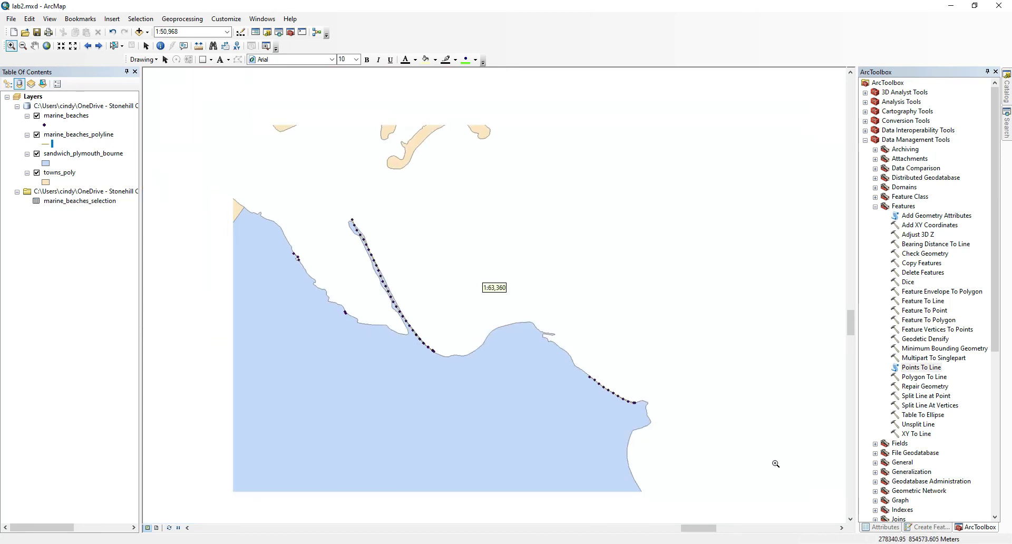
drag(766, 468, 563, 301)
scroll(504, 311, up, 1)
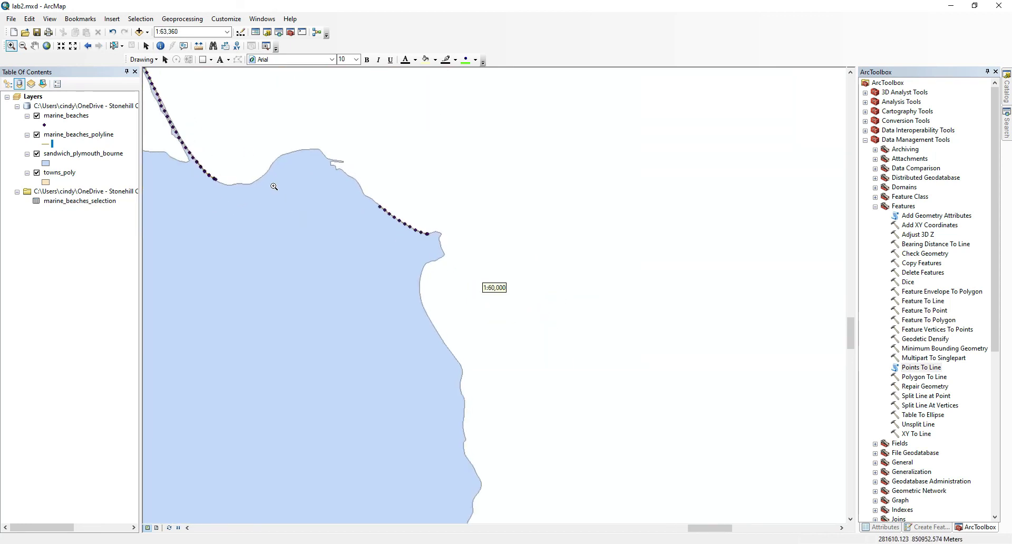
drag(364, 185, 455, 256)
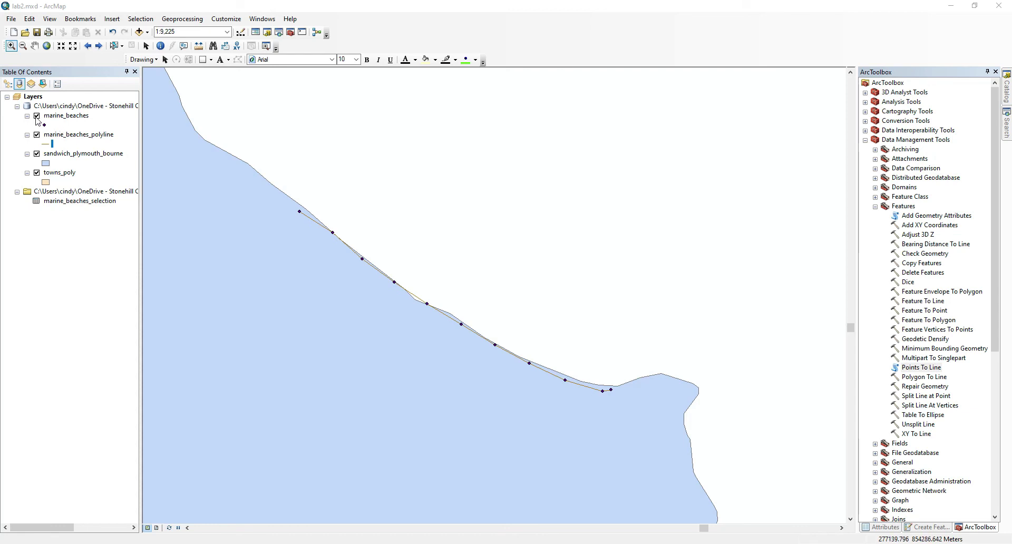
- Hide the marine_beaches point layer and symbolize marine_beaches_polyline with a red line of width 2
click(37, 116)
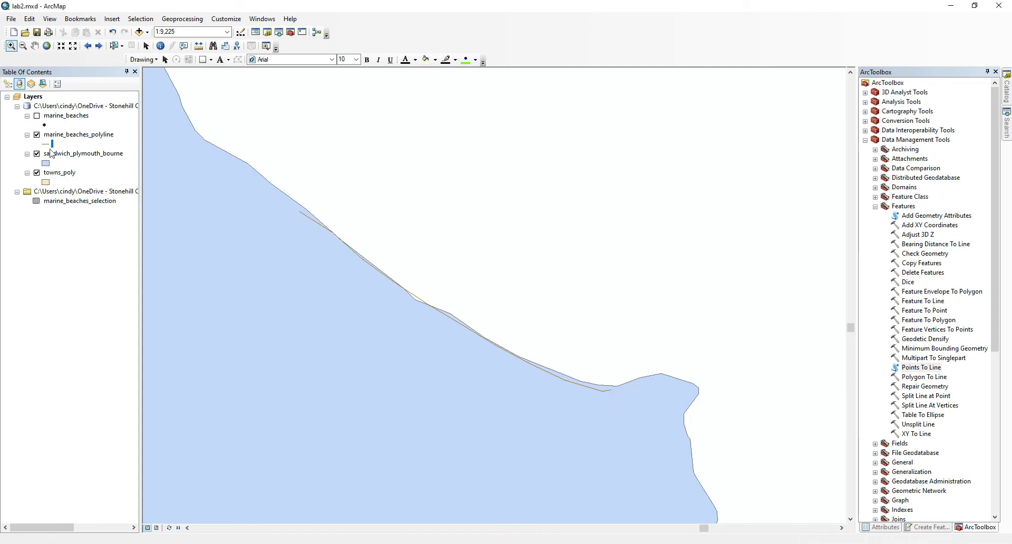
click(51, 144)
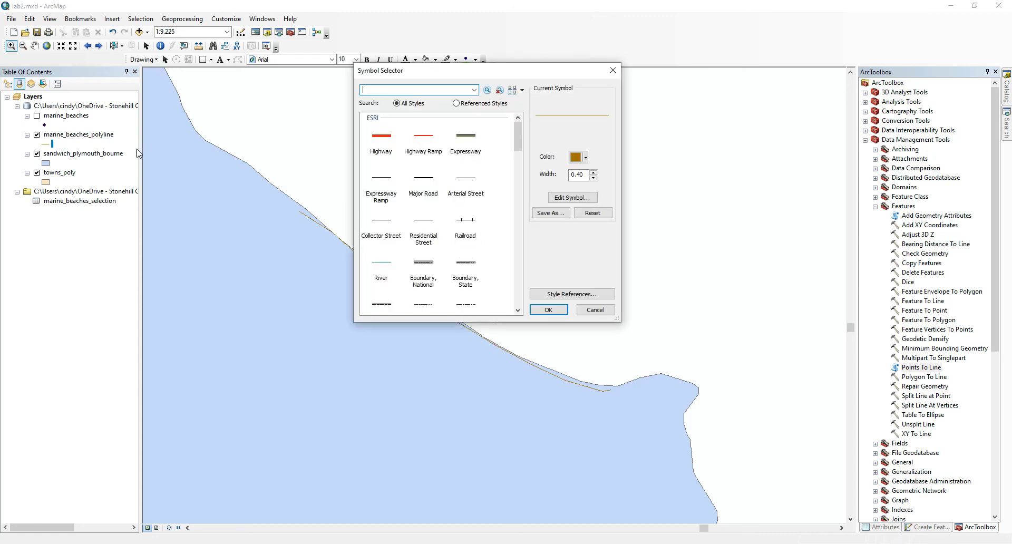
click(594, 173)
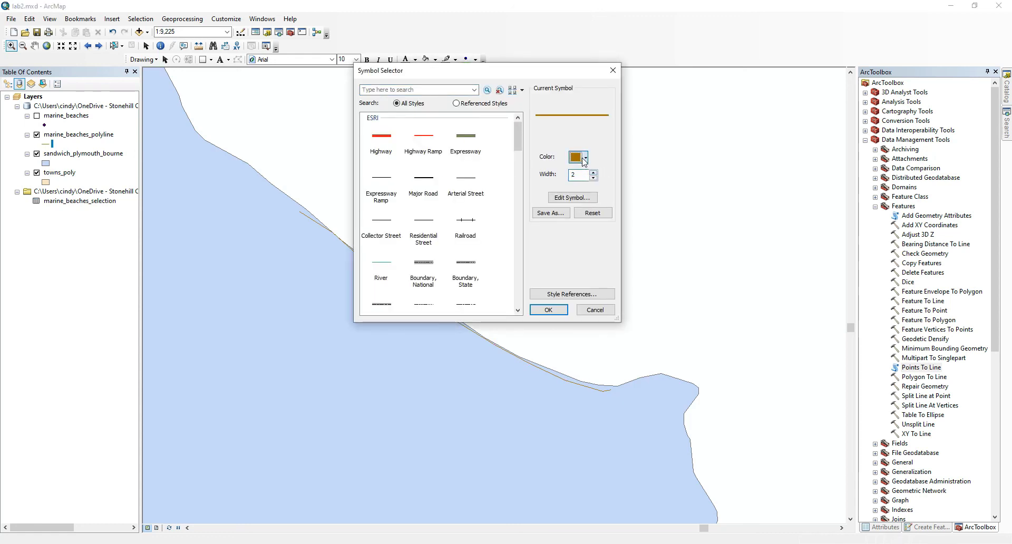
click(579, 157)
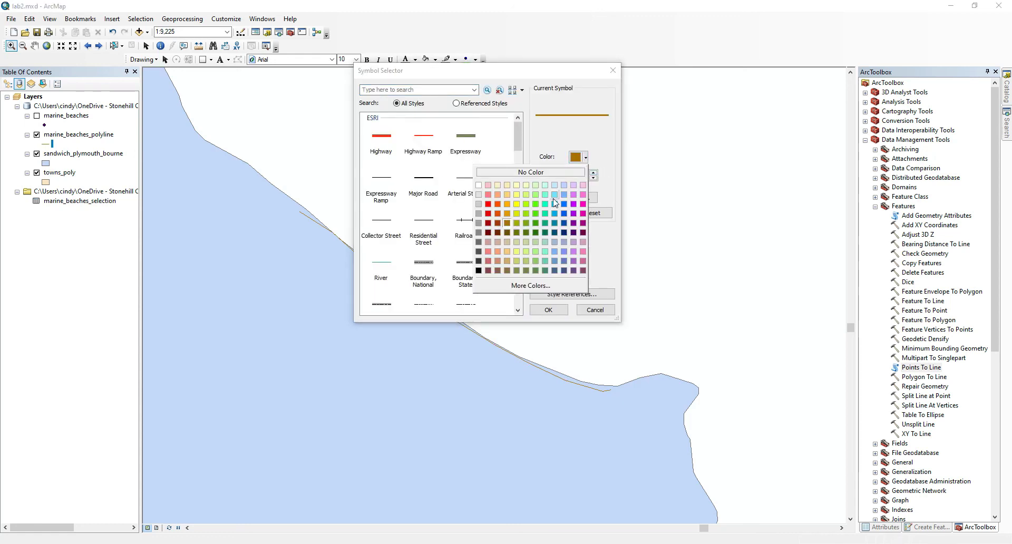
click(489, 214)
click(549, 310)
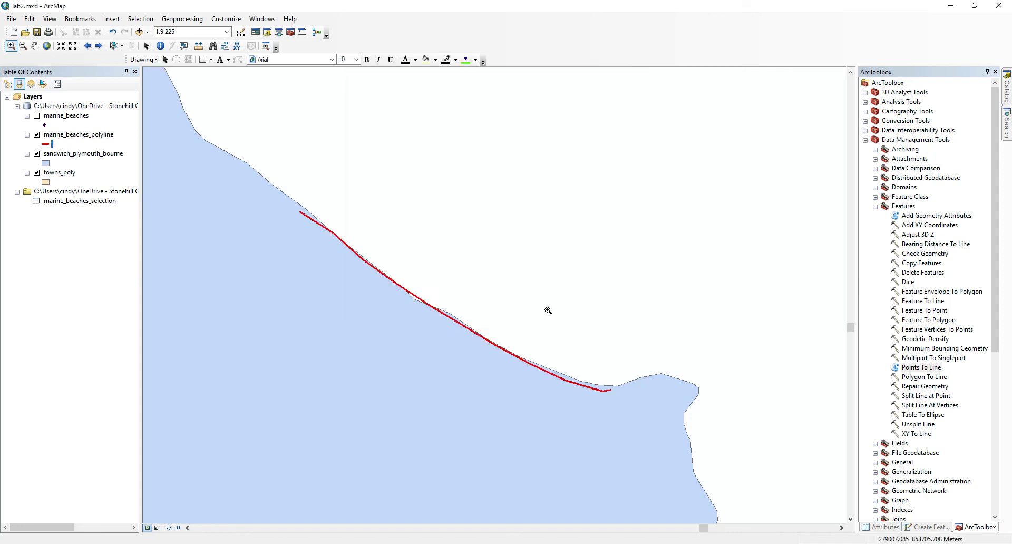
- Review the red beach lines along the wider coast and open the attribute table of marine_beaches_polyline
scroll(551, 306, down, 3)
scroll(550, 306, down, 3)
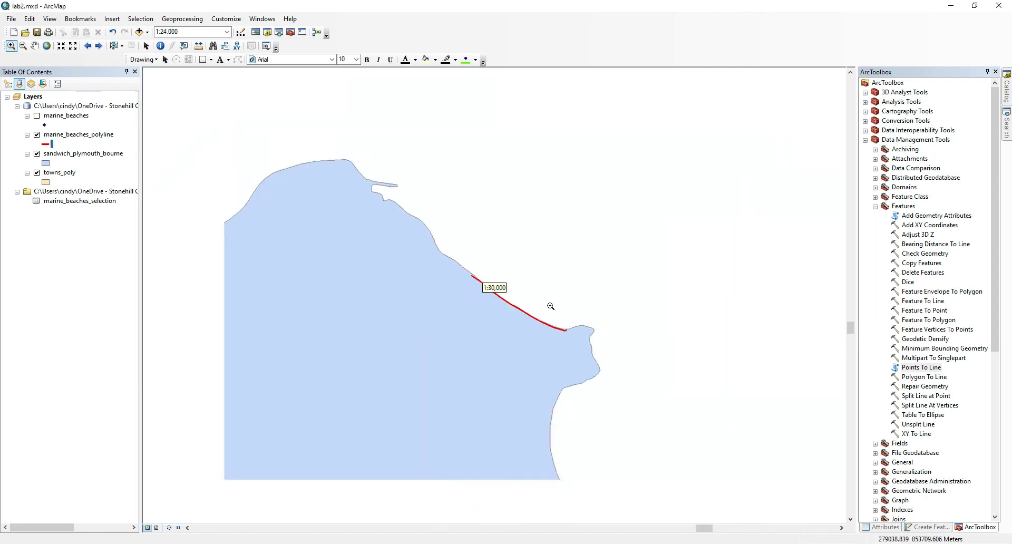
scroll(497, 418, down, 4)
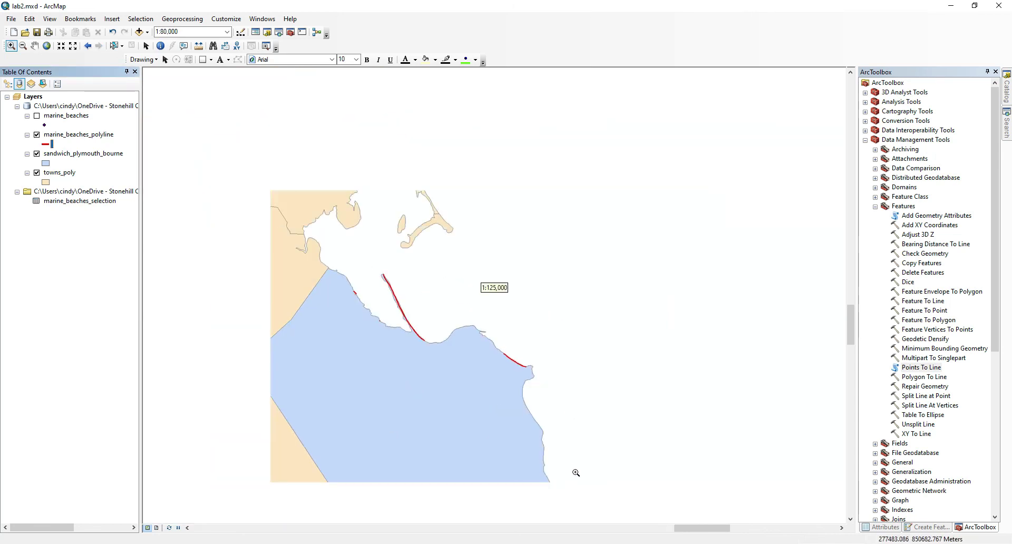
drag(563, 465, 559, 221)
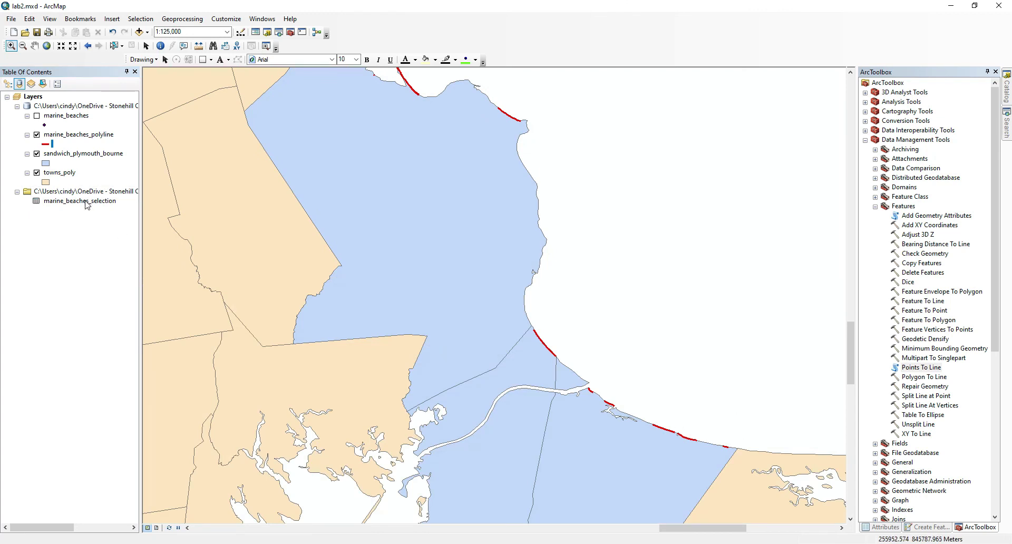
right_click(79, 135)
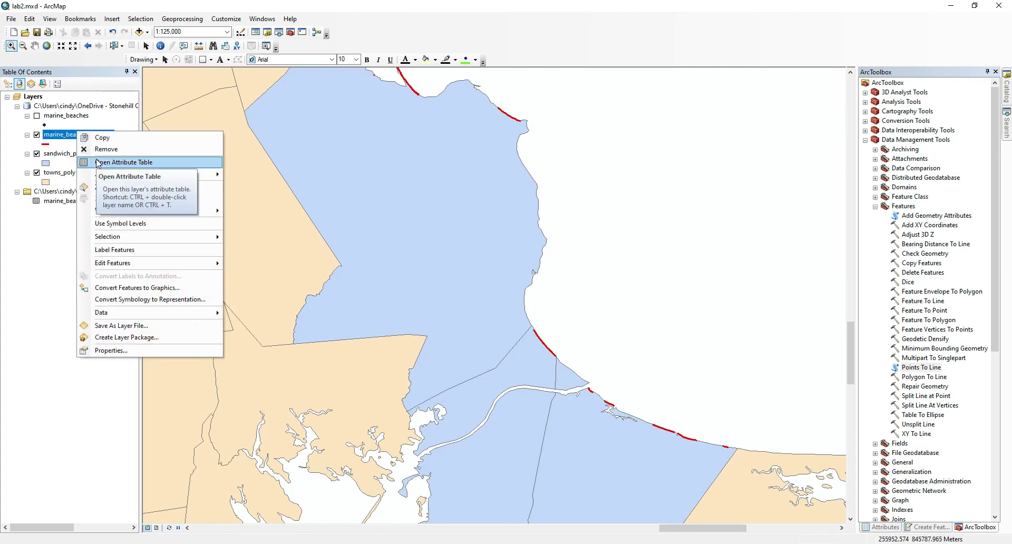
click(98, 163)
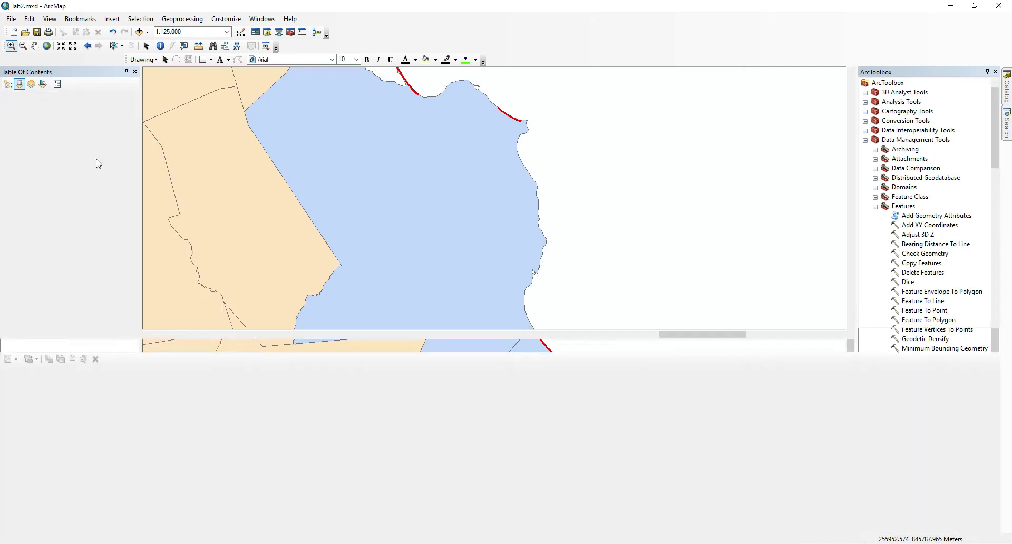